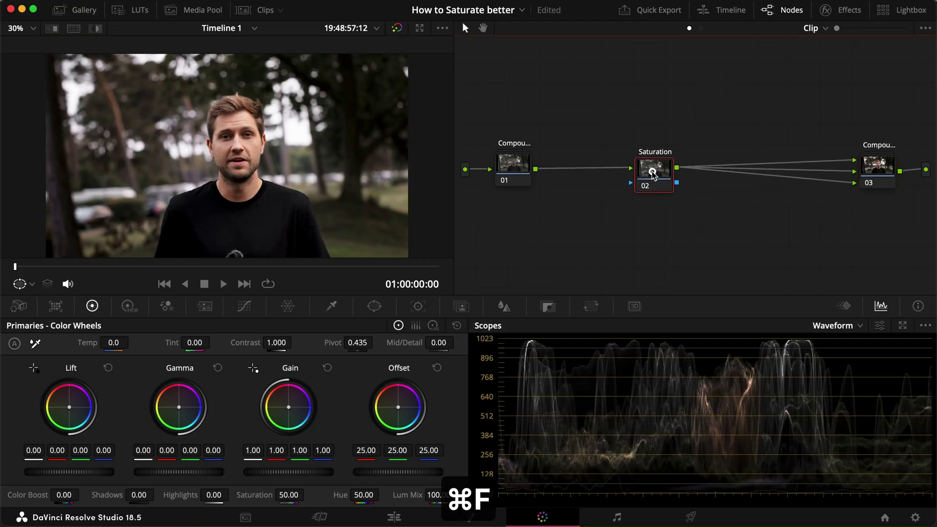
Scrub node 02's Saturation value up from 50 to 63.82.
scroll(230, 190, "up", 3)
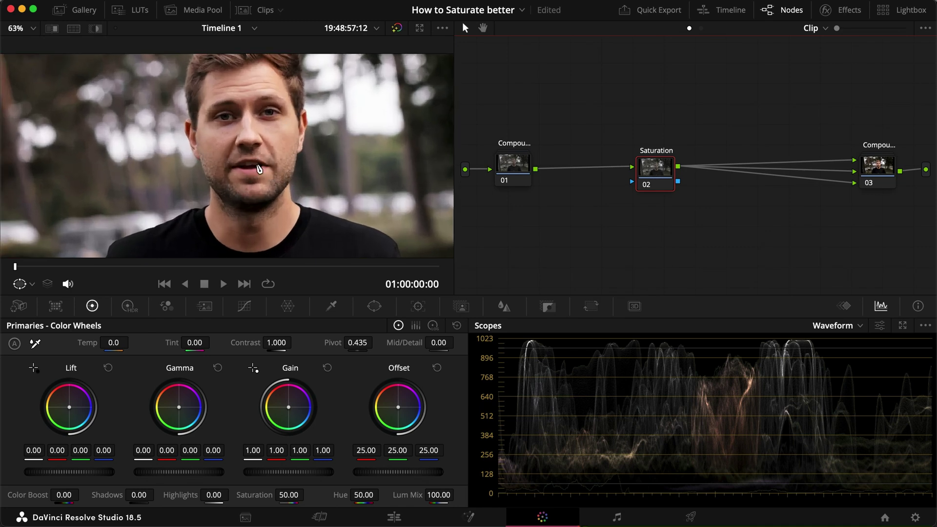
scroll(259, 170, "down", 3)
key("9")
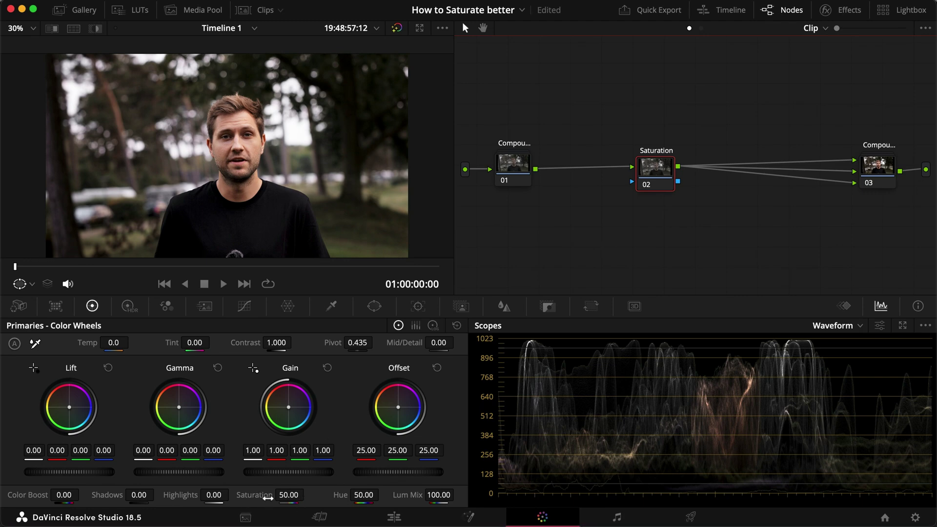
left_click_drag(267, 498, 267, 498)
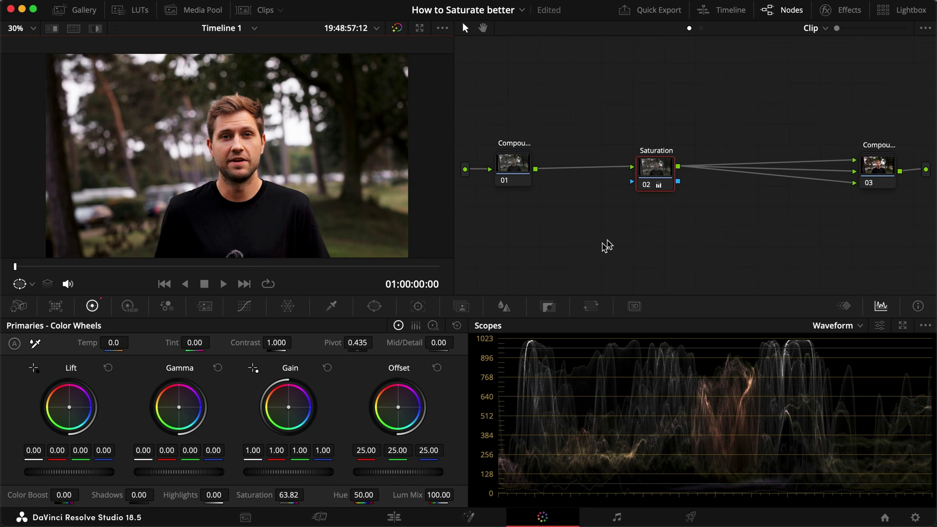
right_click(667, 174)
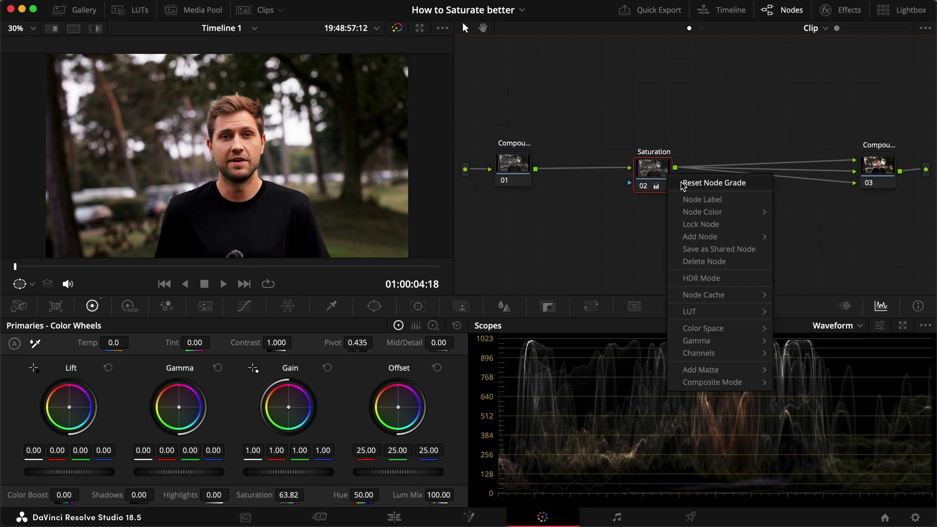
Reset the Saturation node's grade back to 50 and switch its color space to HSL.
left_click(688, 183)
left_click_drag(663, 180, 653, 181)
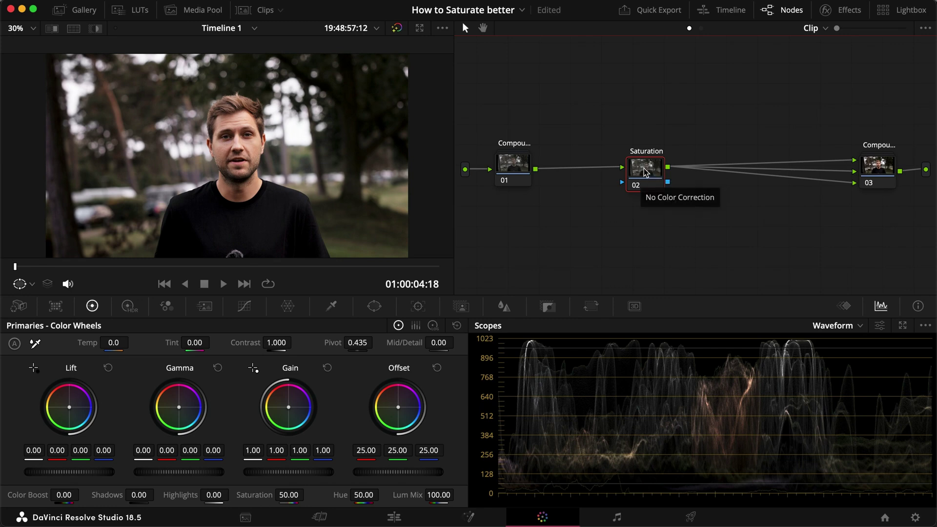
right_click(645, 172)
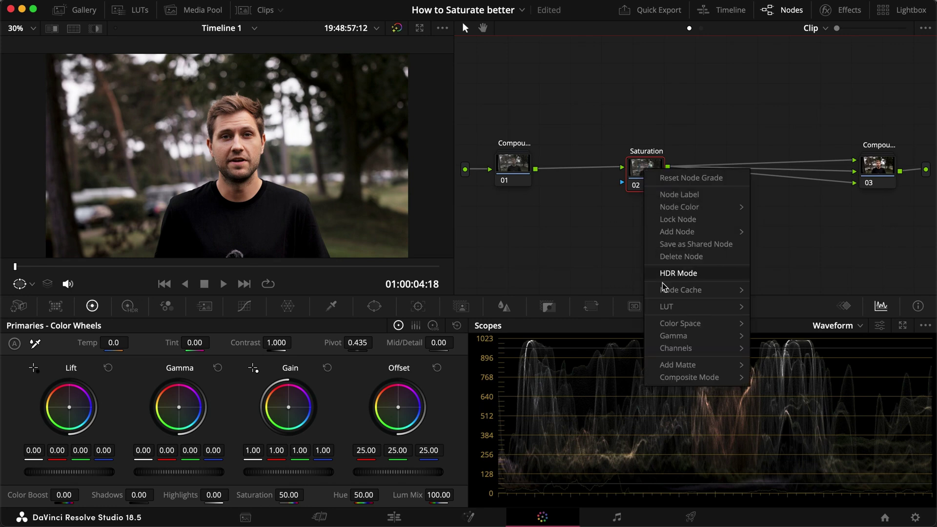
mouse_move(680, 330)
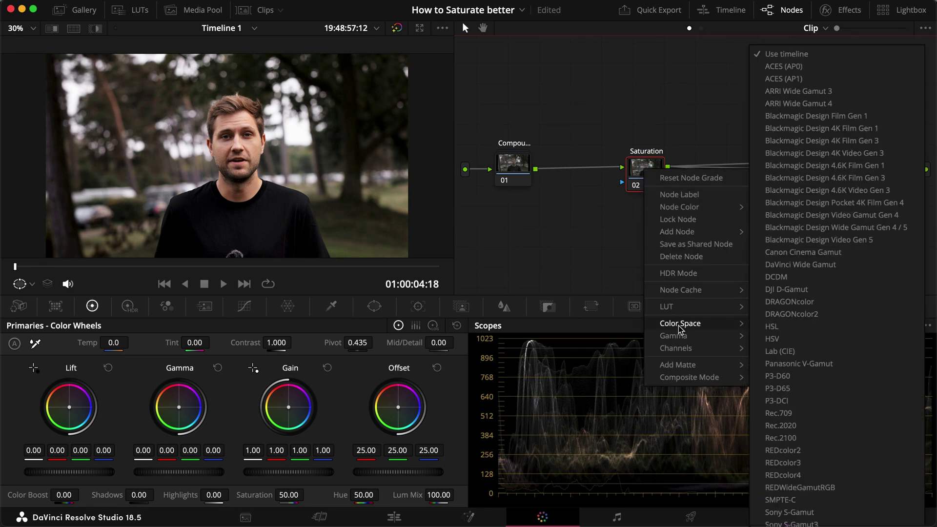
left_click(781, 326)
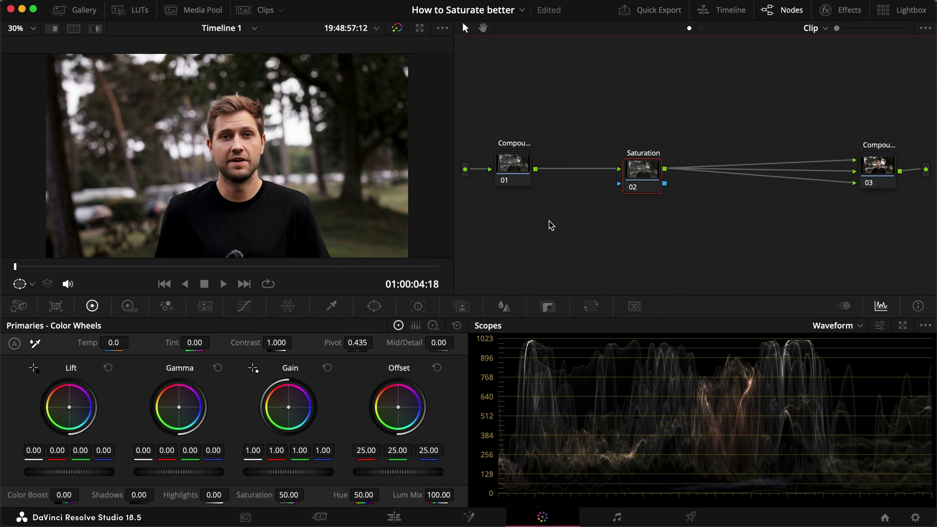
left_click(244, 306)
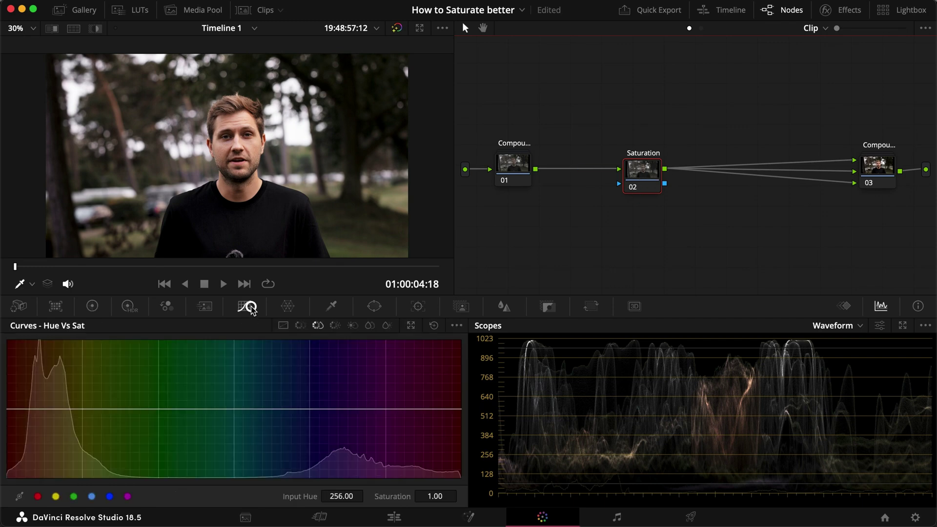
left_click(299, 326)
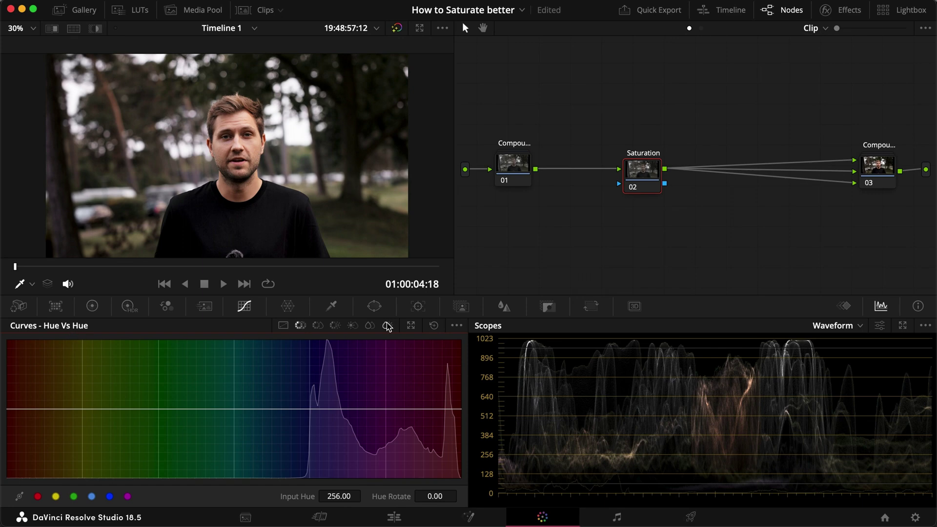
left_click(316, 326)
left_click(333, 326)
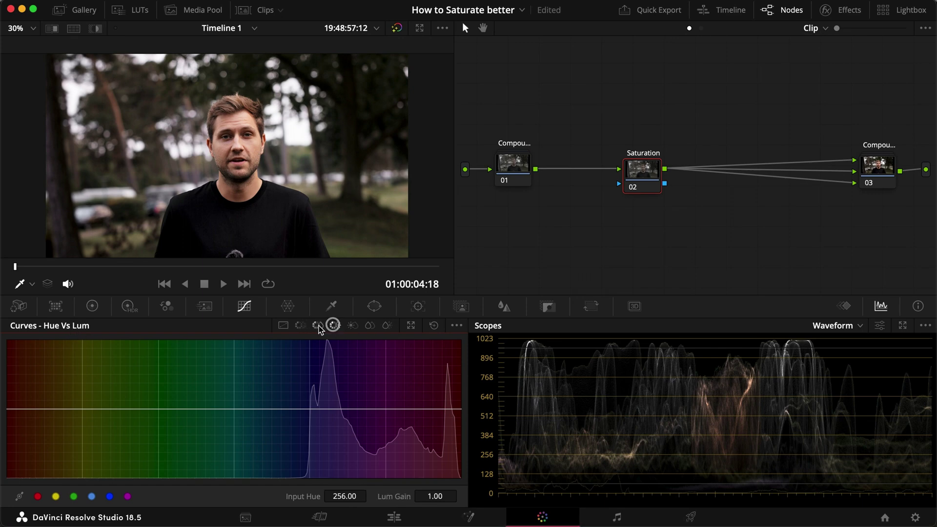
left_click(318, 326)
left_click(335, 325)
left_click(299, 325)
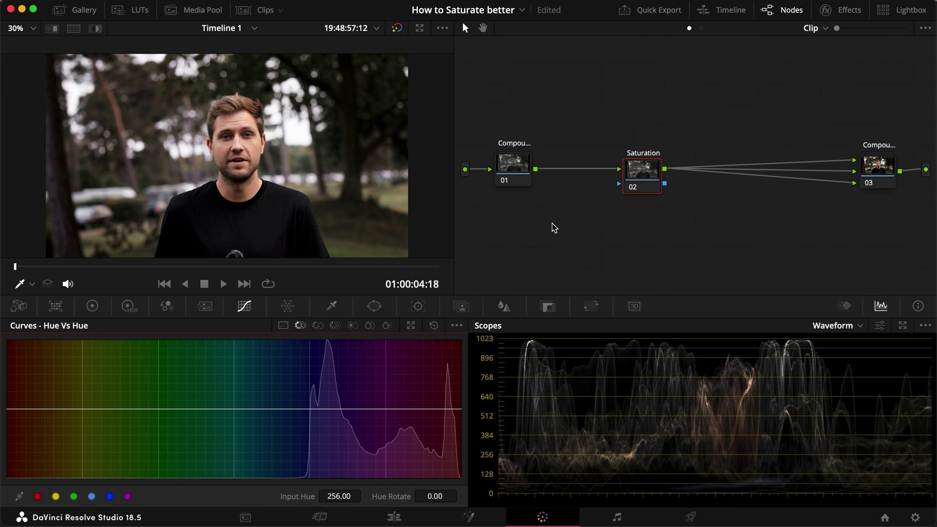
left_click(92, 306)
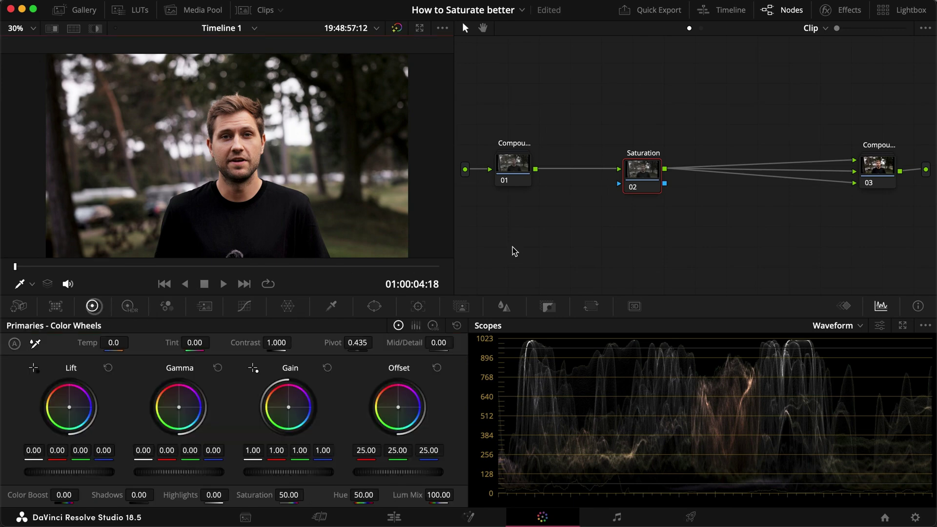
Turn off channel 1 on the Saturation node and route its output through channel 3.
right_click(649, 179)
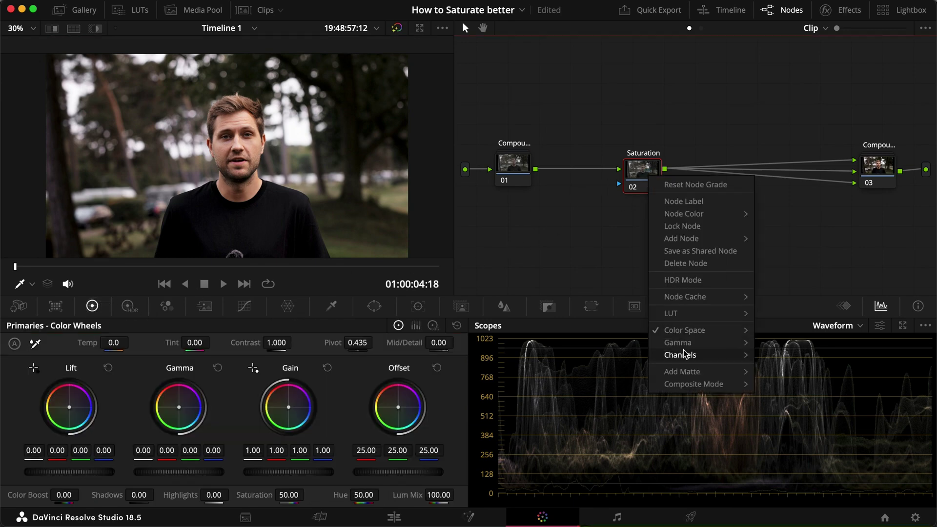
mouse_move(684, 350)
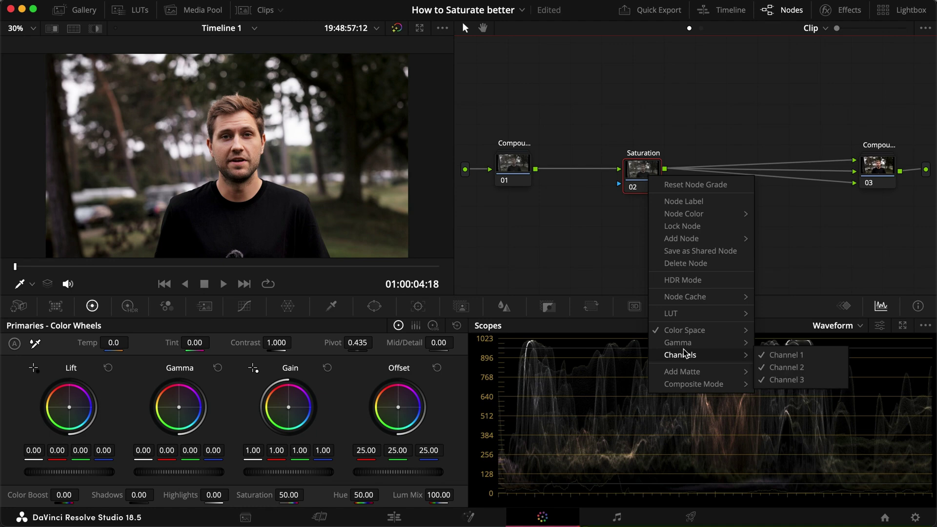
left_click(768, 356)
right_click(644, 175)
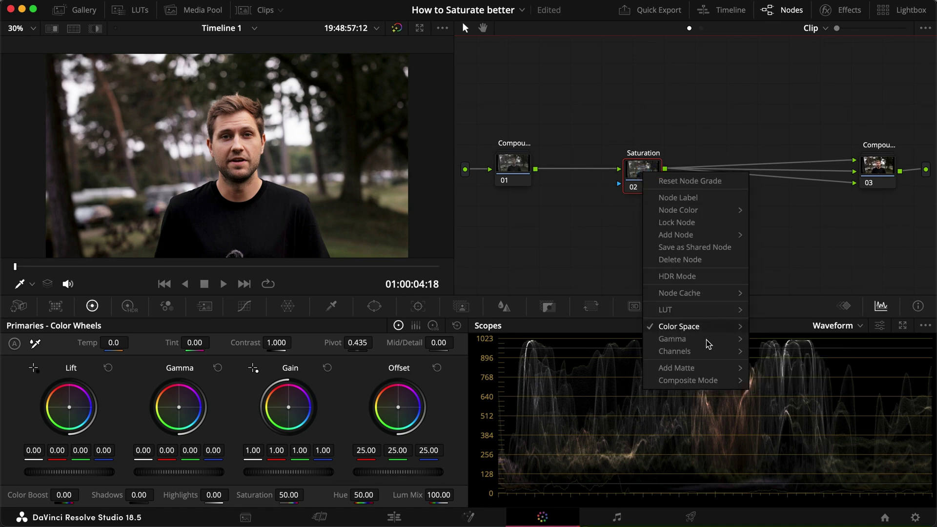
mouse_move(707, 354)
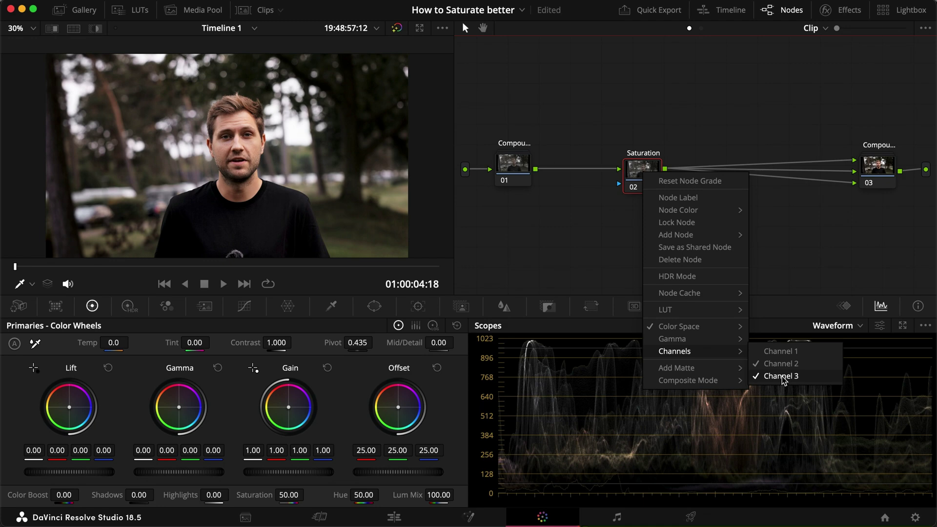
left_click(781, 376)
Set the Saturation node's color space to HSL.
right_click(641, 168)
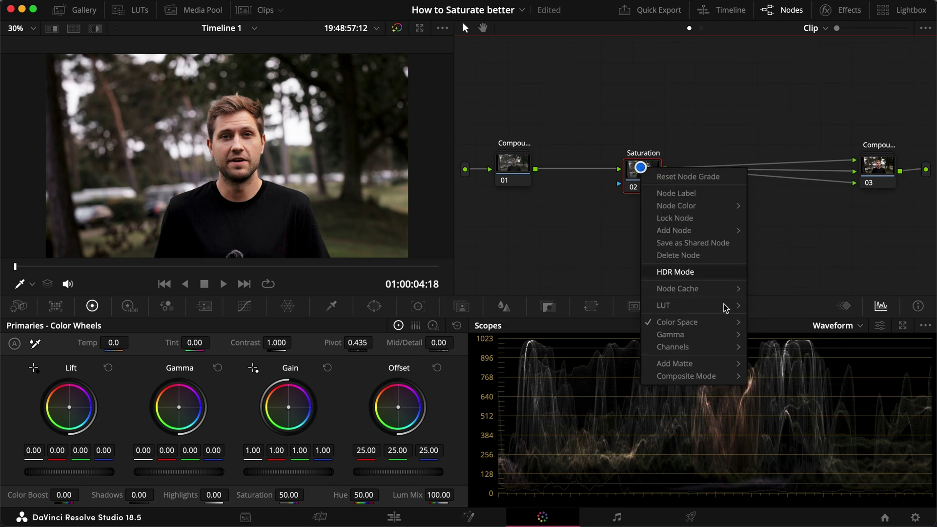
mouse_move(710, 326)
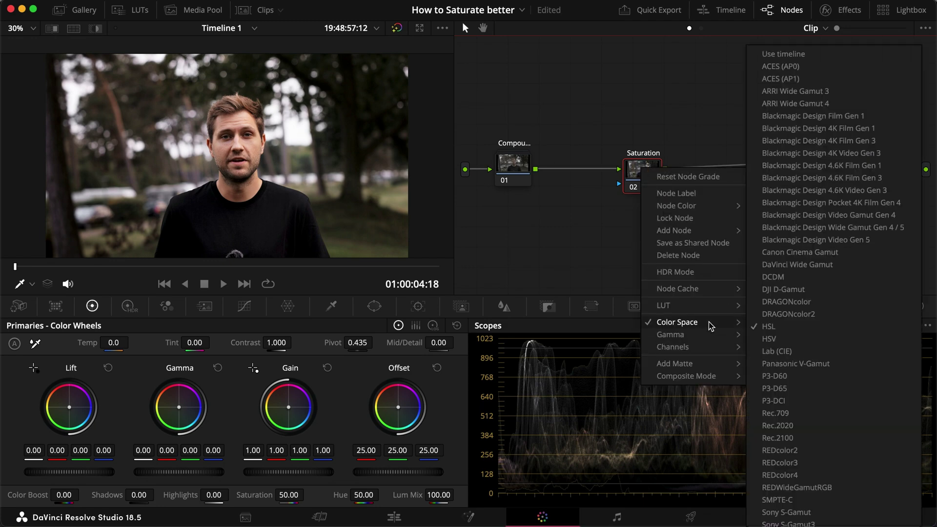
left_click(770, 332)
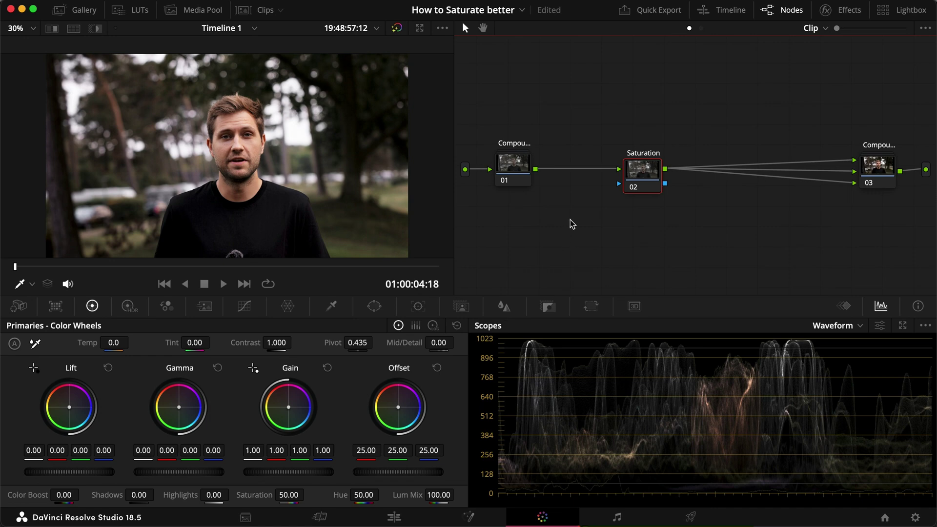
Nudge the Offset and Gamma master wheels to Offset 25.05 and Gamma 0.01.
left_click_drag(653, 172, 649, 172)
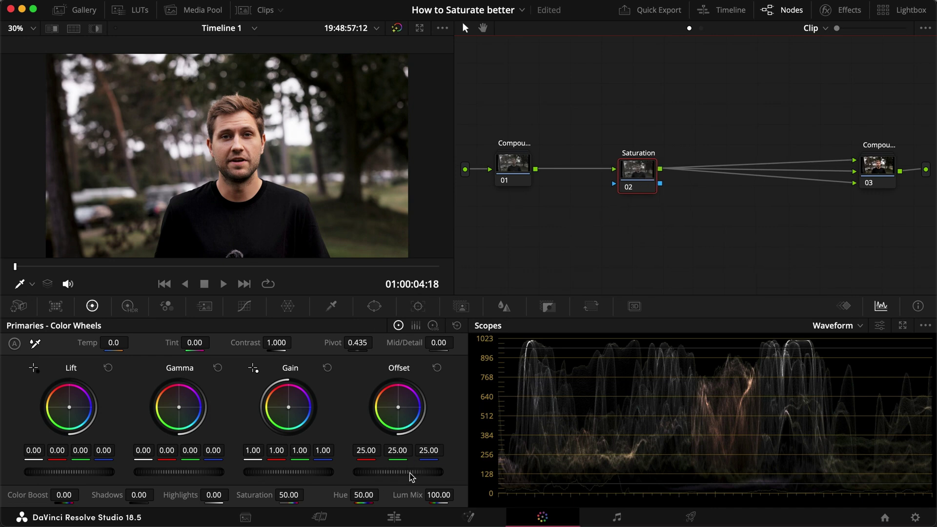
left_click_drag(410, 477, 410, 472)
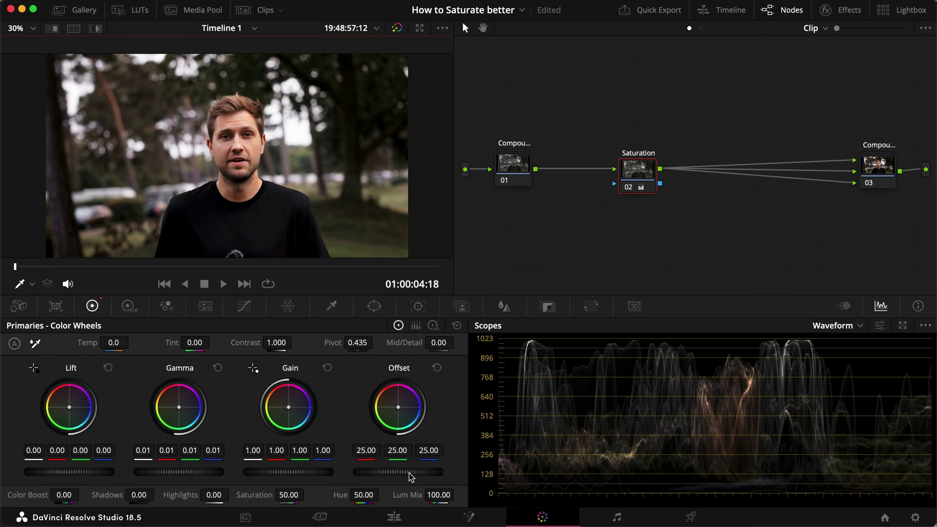
left_click_drag(410, 476, 413, 476)
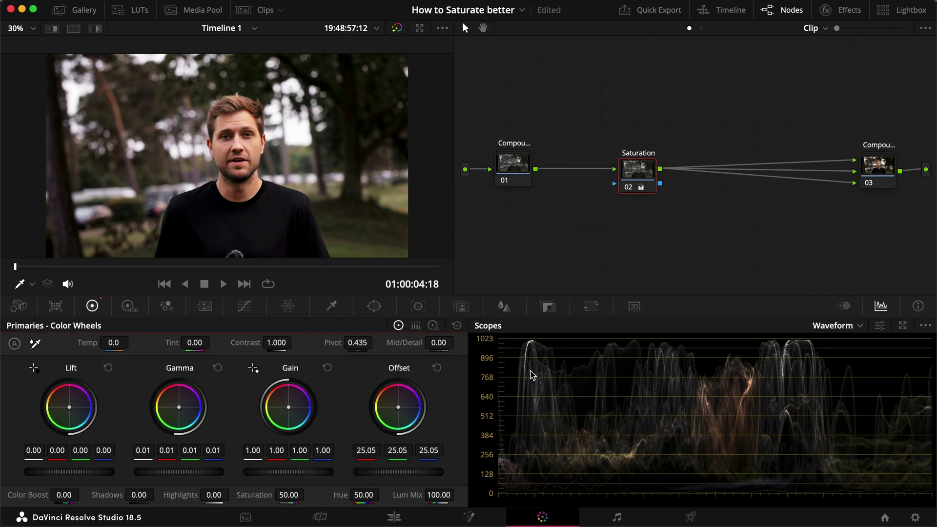
Reset Offset to 25.00, drag Lift to -0.00 and raise Gamma to 0.03.
left_click(437, 367)
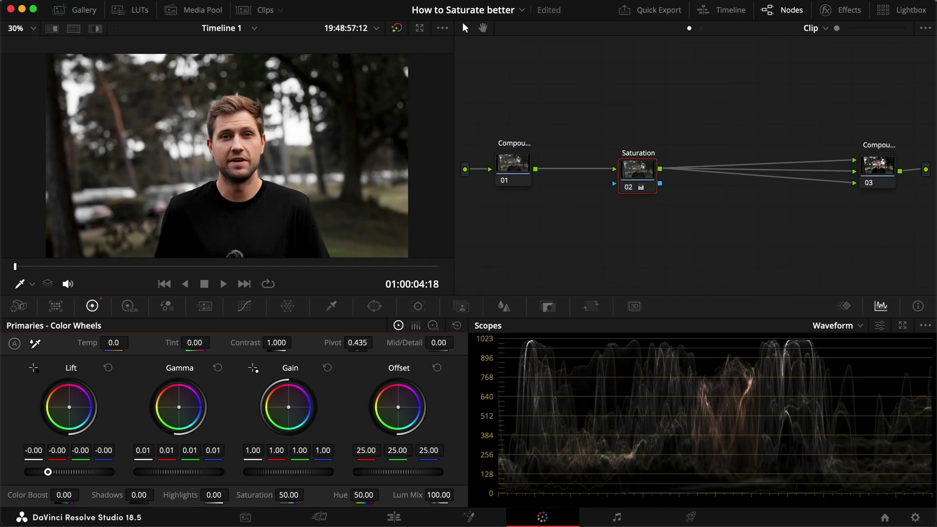
left_click_drag(48, 472, 113, 476)
left_click_drag(209, 472, 236, 473)
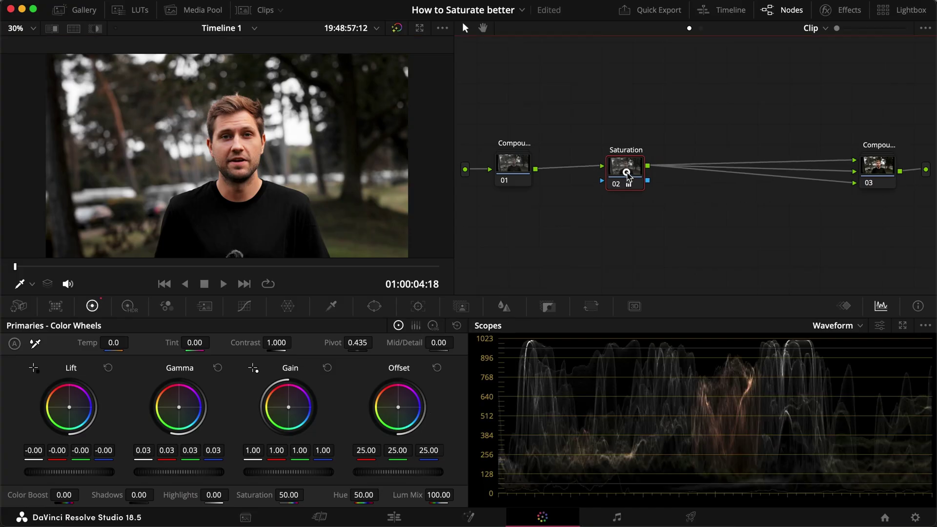
Add a serial node before the Saturation node and disable the Saturation node for comparison.
right_click(639, 176)
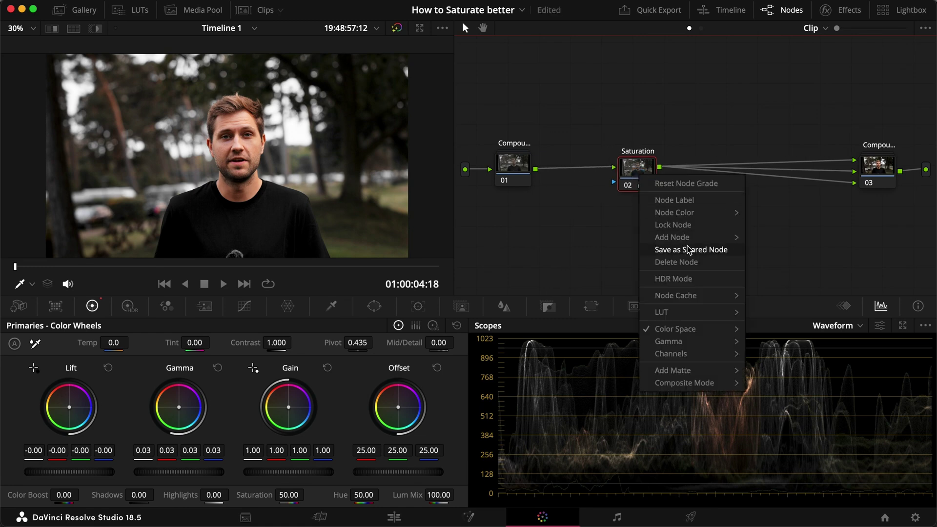
mouse_move(727, 237)
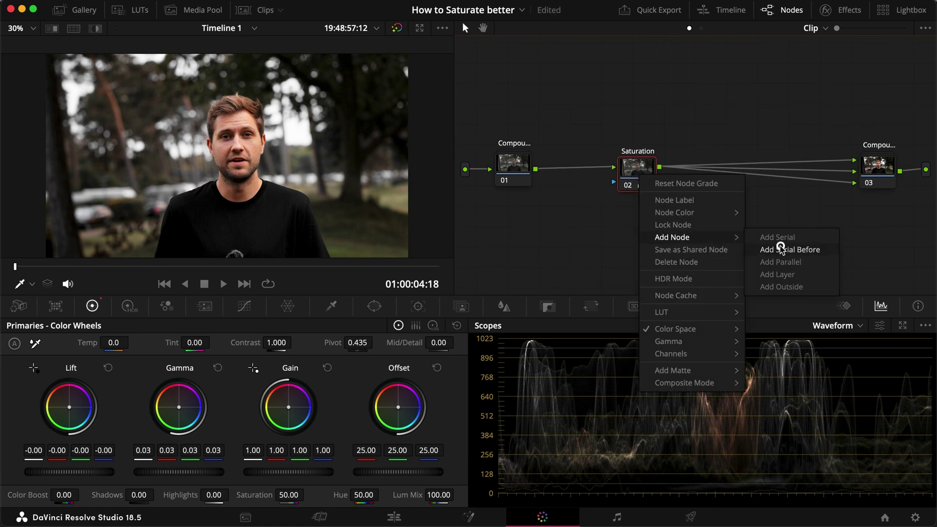
left_click(782, 249)
key("super+d")
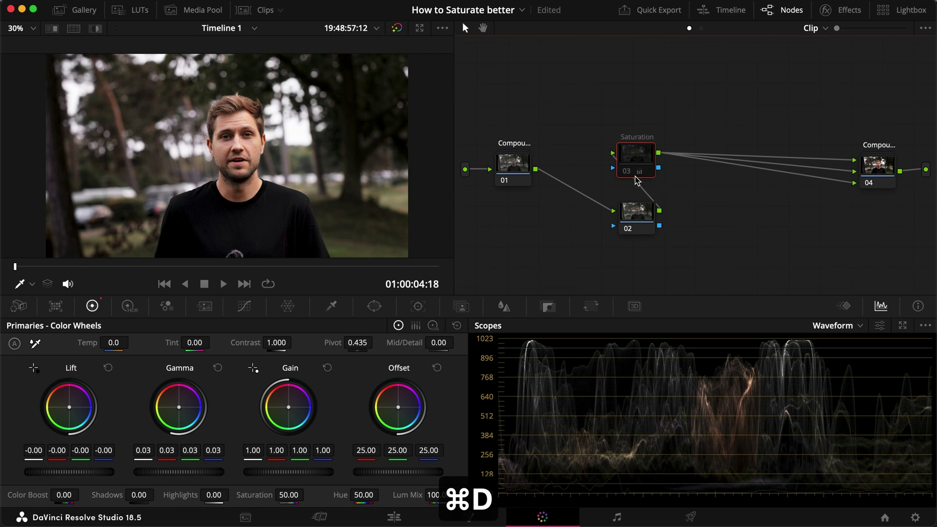
Label the new node 'Sat Slide', disable it, and reselect the Saturation node.
left_click(638, 229)
right_click(636, 215)
left_click(677, 241)
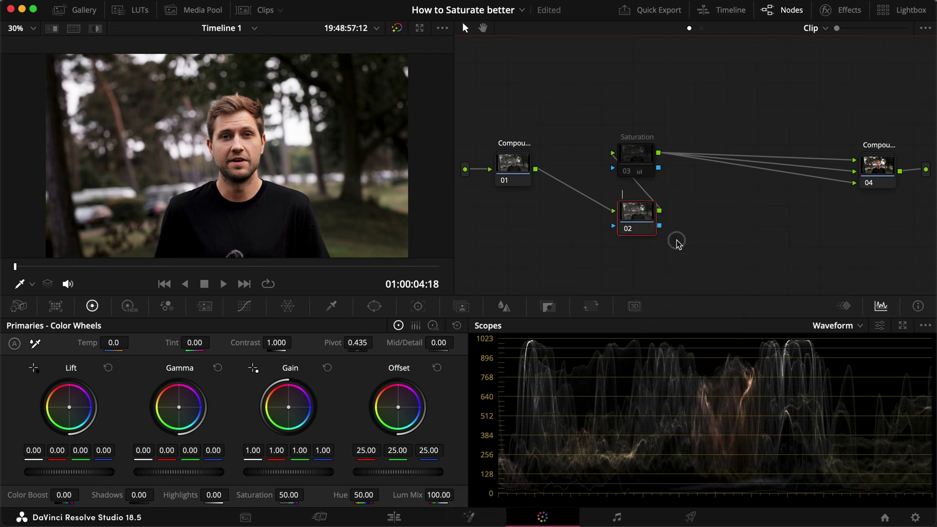
type("Sat Slide")
key("Return")
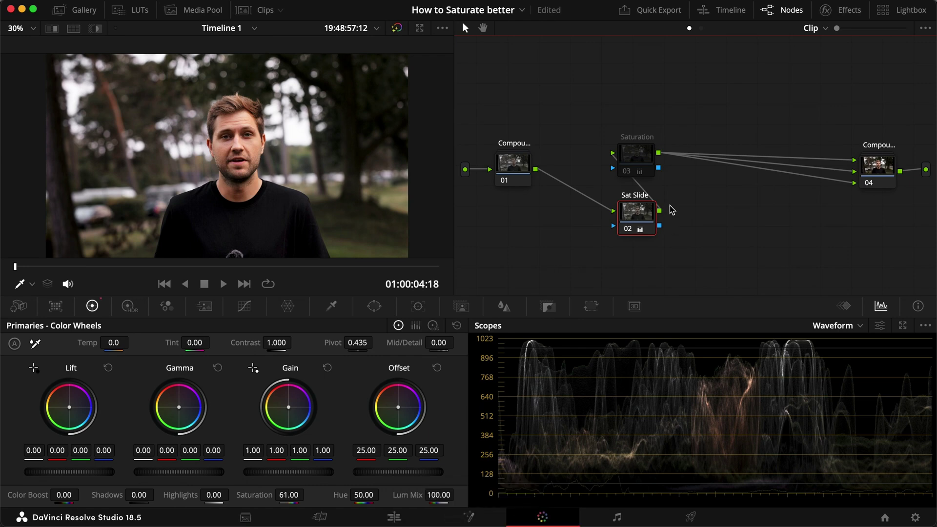
key("super+d")
left_click(637, 155)
key("super+d")
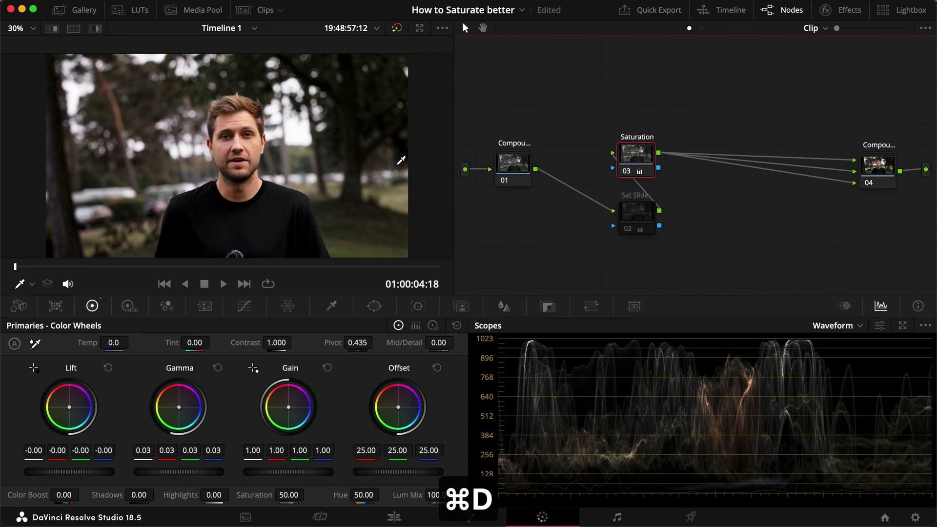
scroll(288, 160, "up", 2)
scroll(288, 160, "up", 1)
key("super+d")
left_click(624, 218)
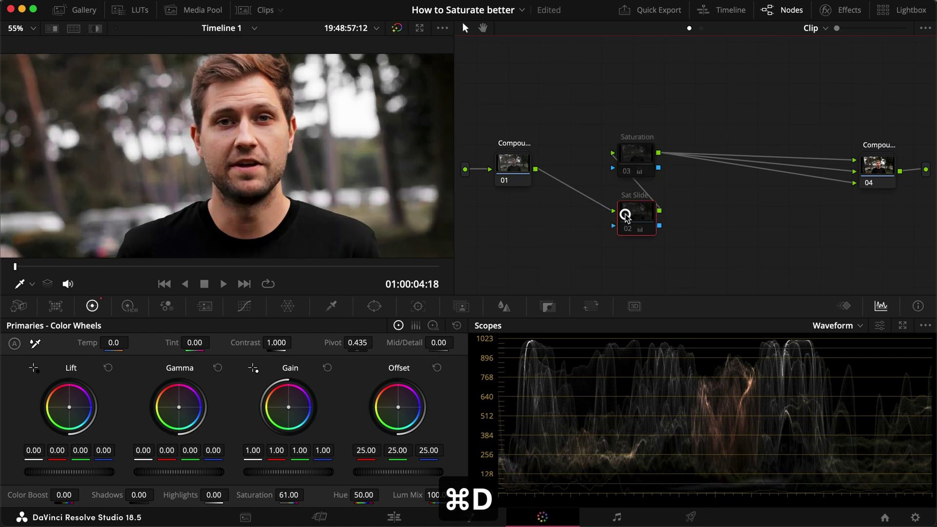
key("super+d")
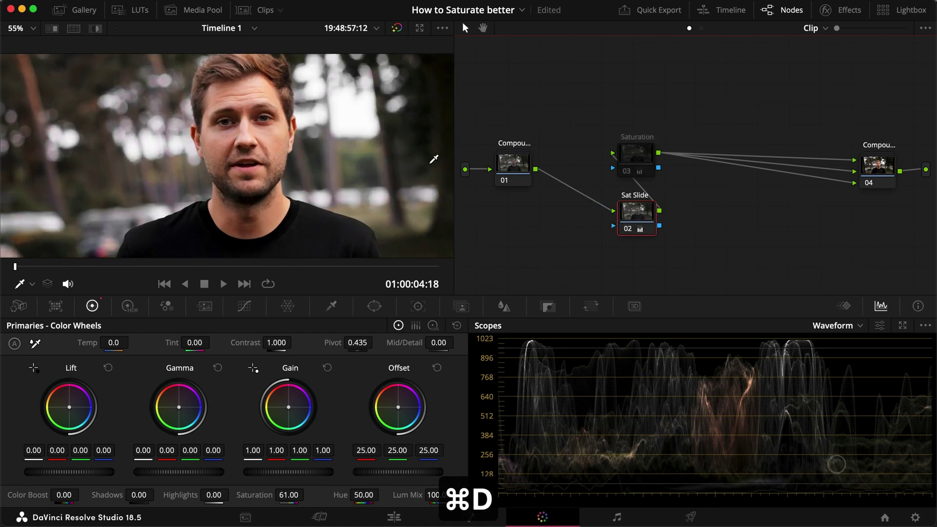
key("super+d")
left_click(630, 154)
key("super+d")
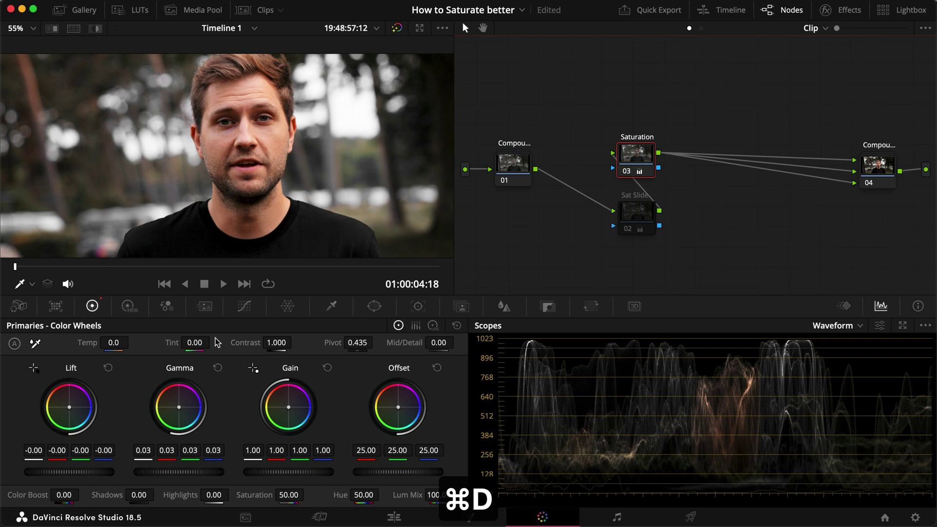
left_click(218, 367)
scroll(299, 193, "down", 3)
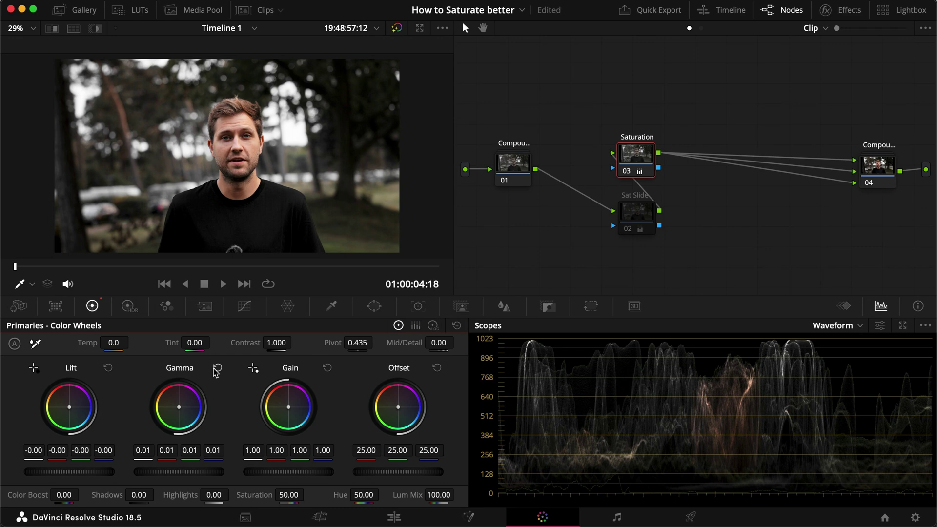